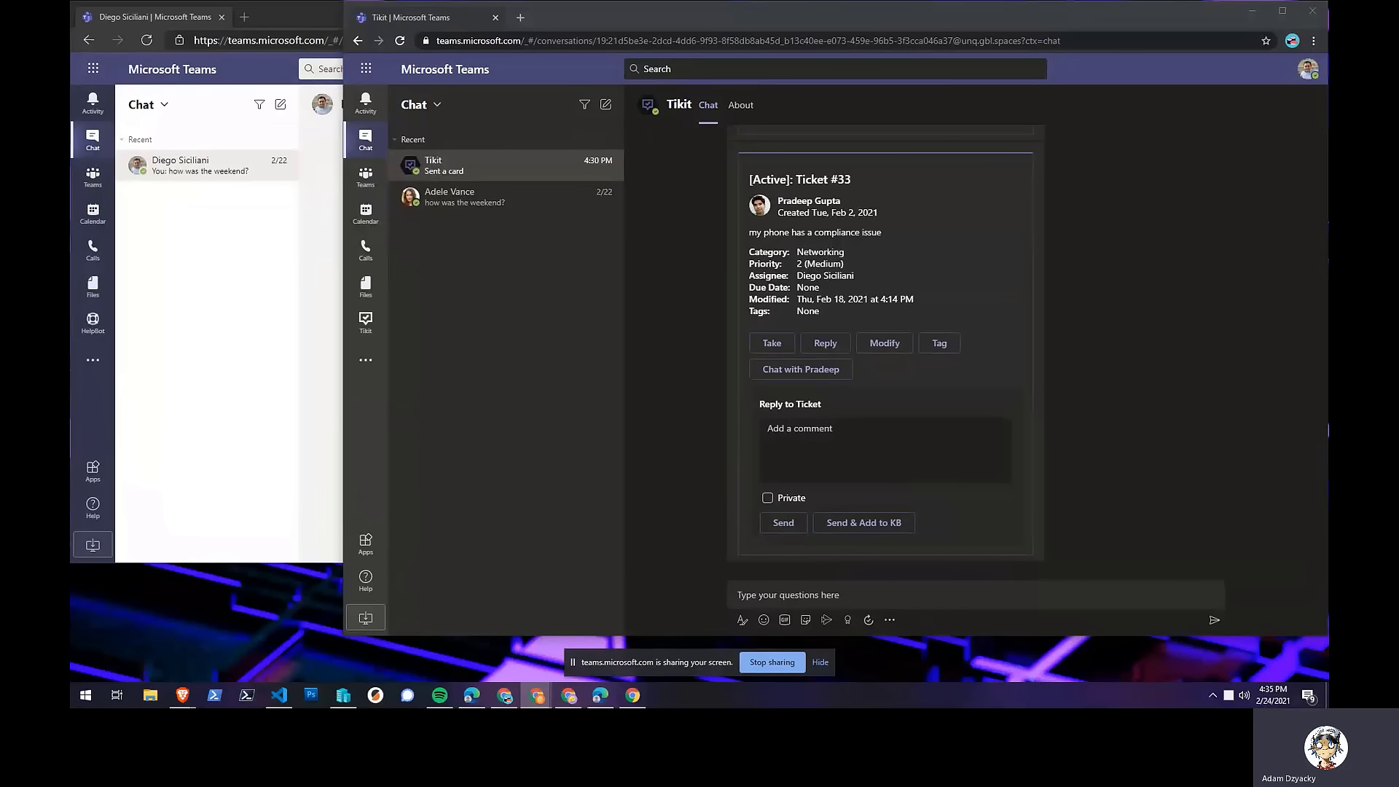
In the requester's window, send the support agent the message "i'm having an issue with email, none of my messages are sending.".
left_click(231, 474)
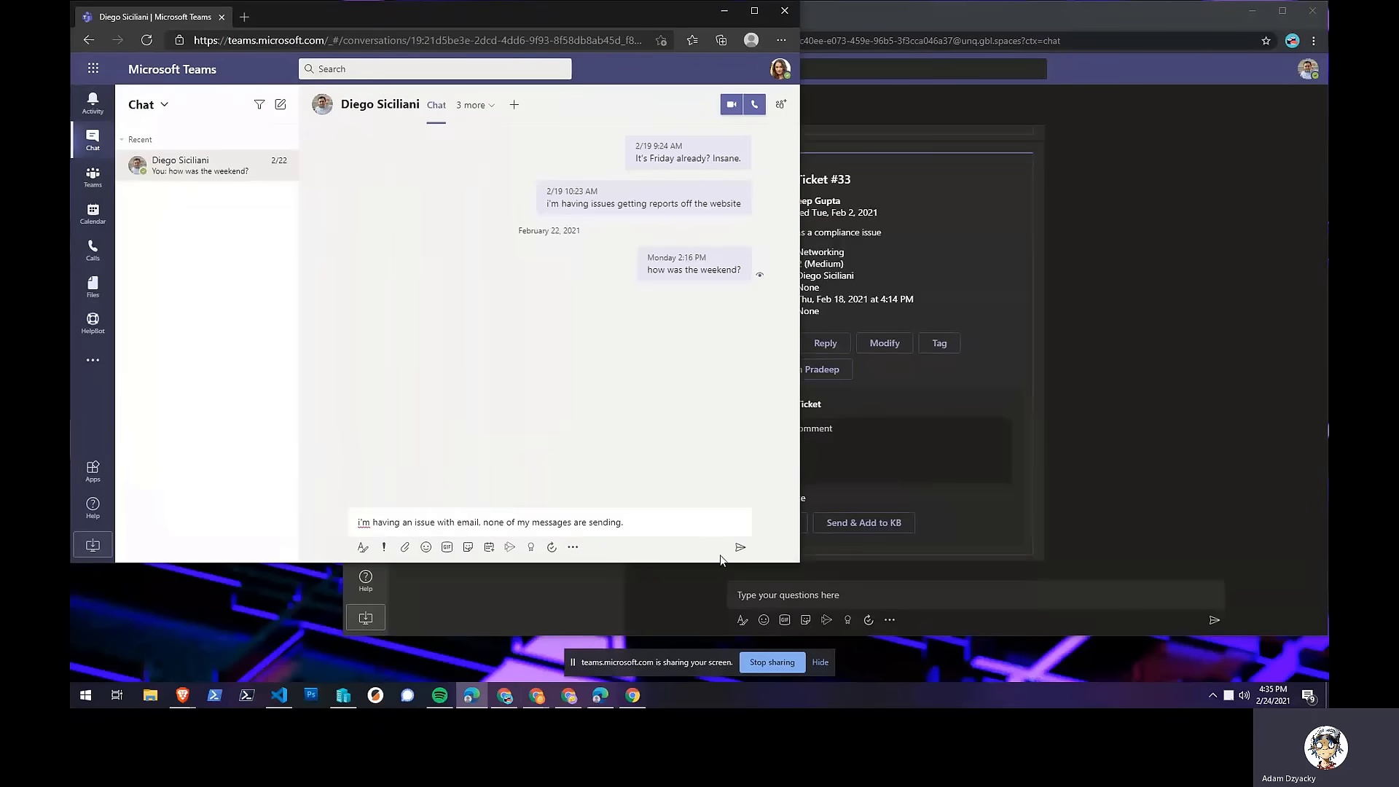
left_click(739, 550)
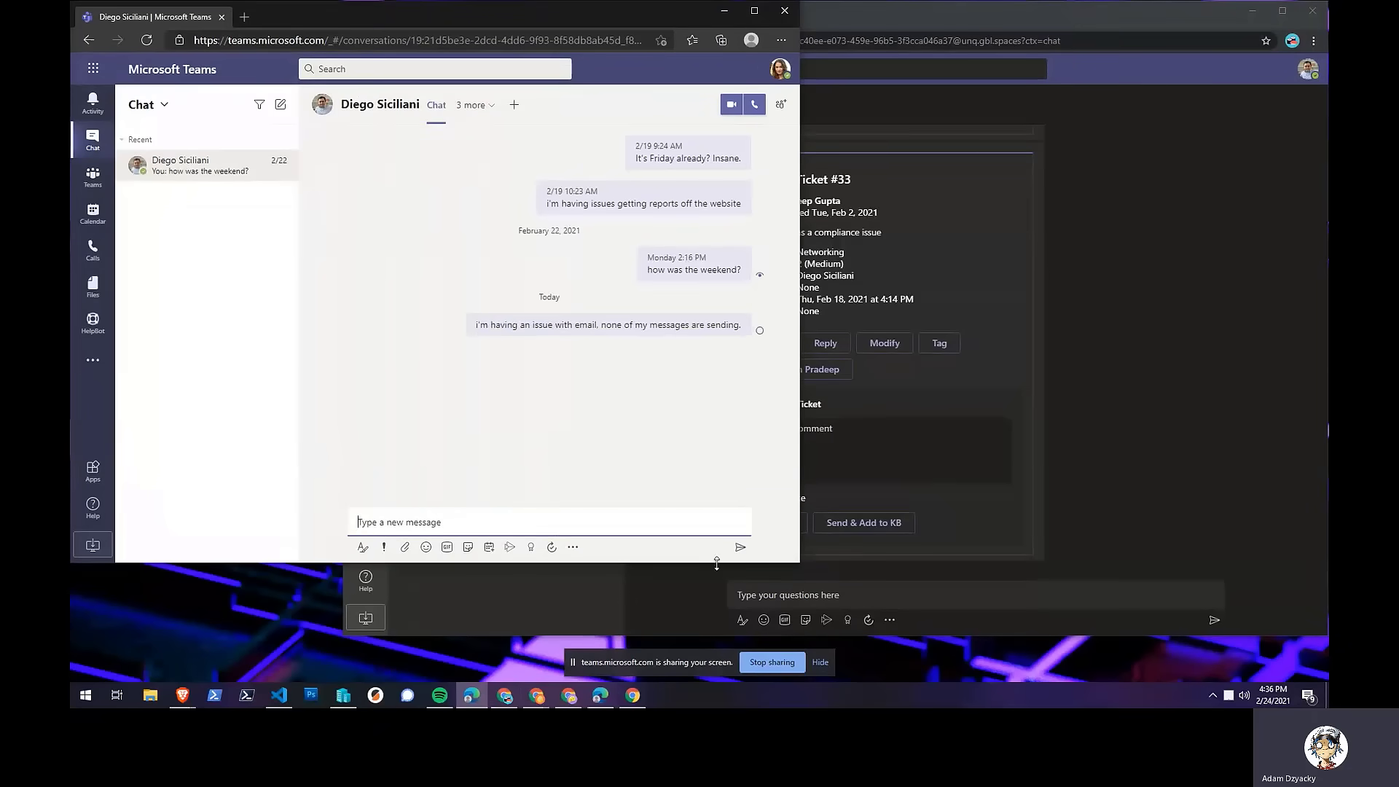
In the support agent's window, create a Tikit ticket from the requester's new email-issue message, and check the HelpBot card in the requester's window.
left_click(675, 613)
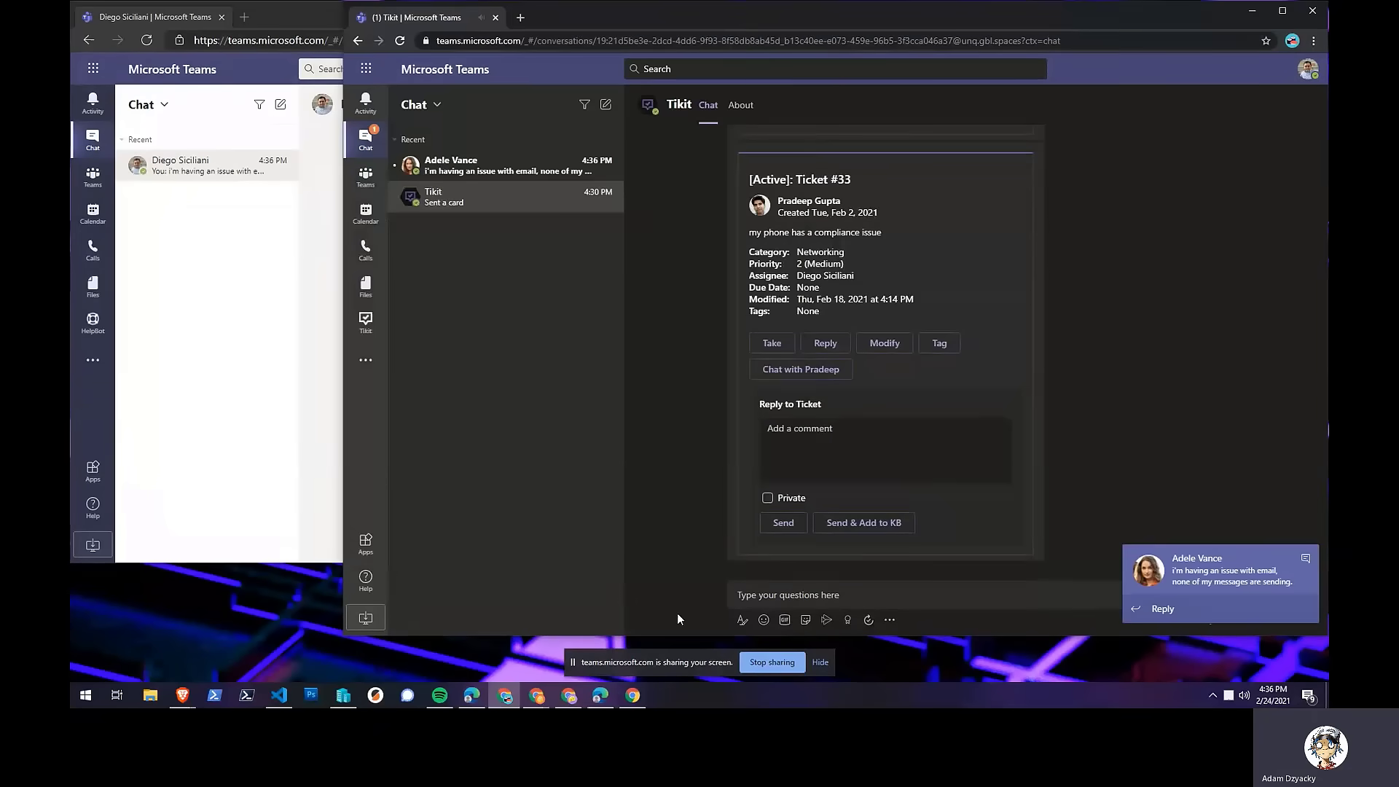
left_click(500, 172)
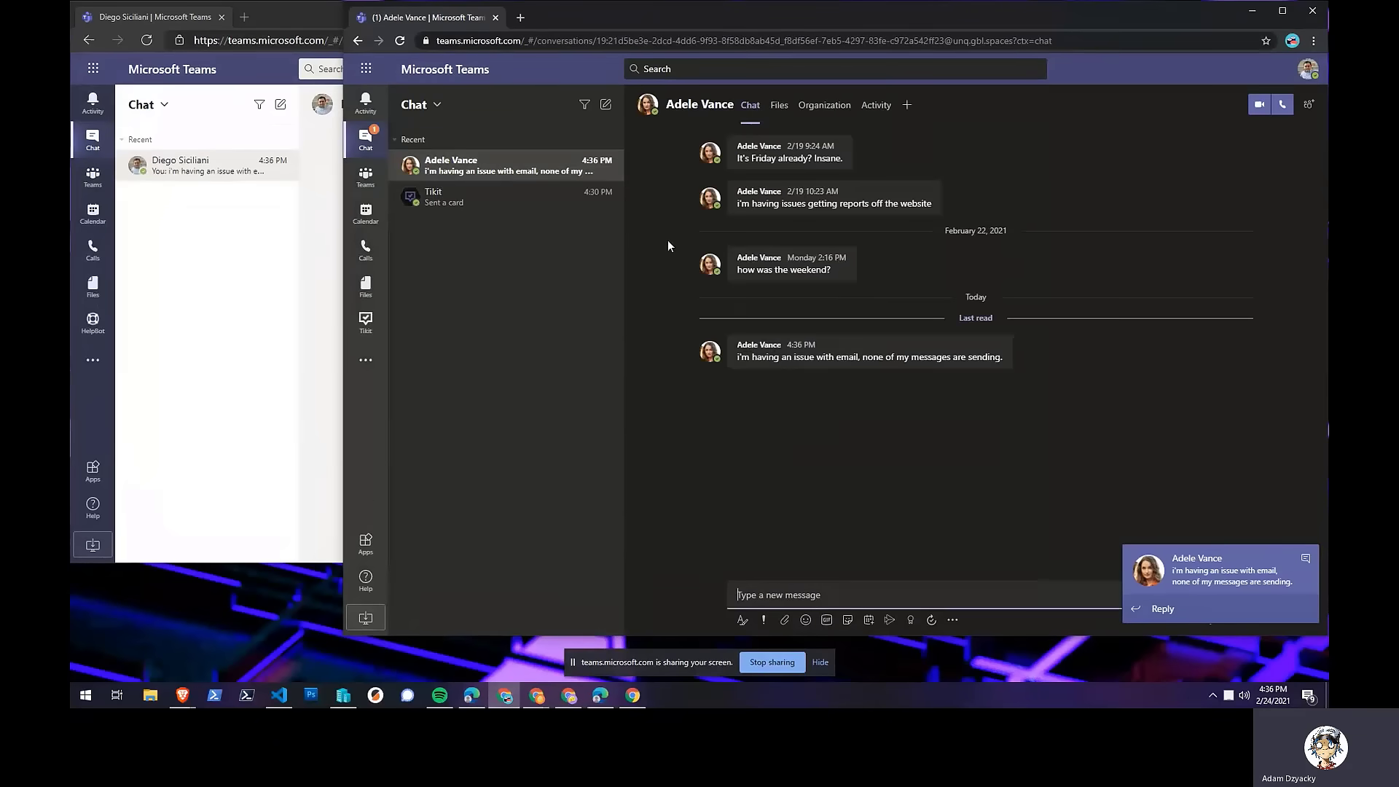
left_click(999, 325)
mouse_move(1020, 460)
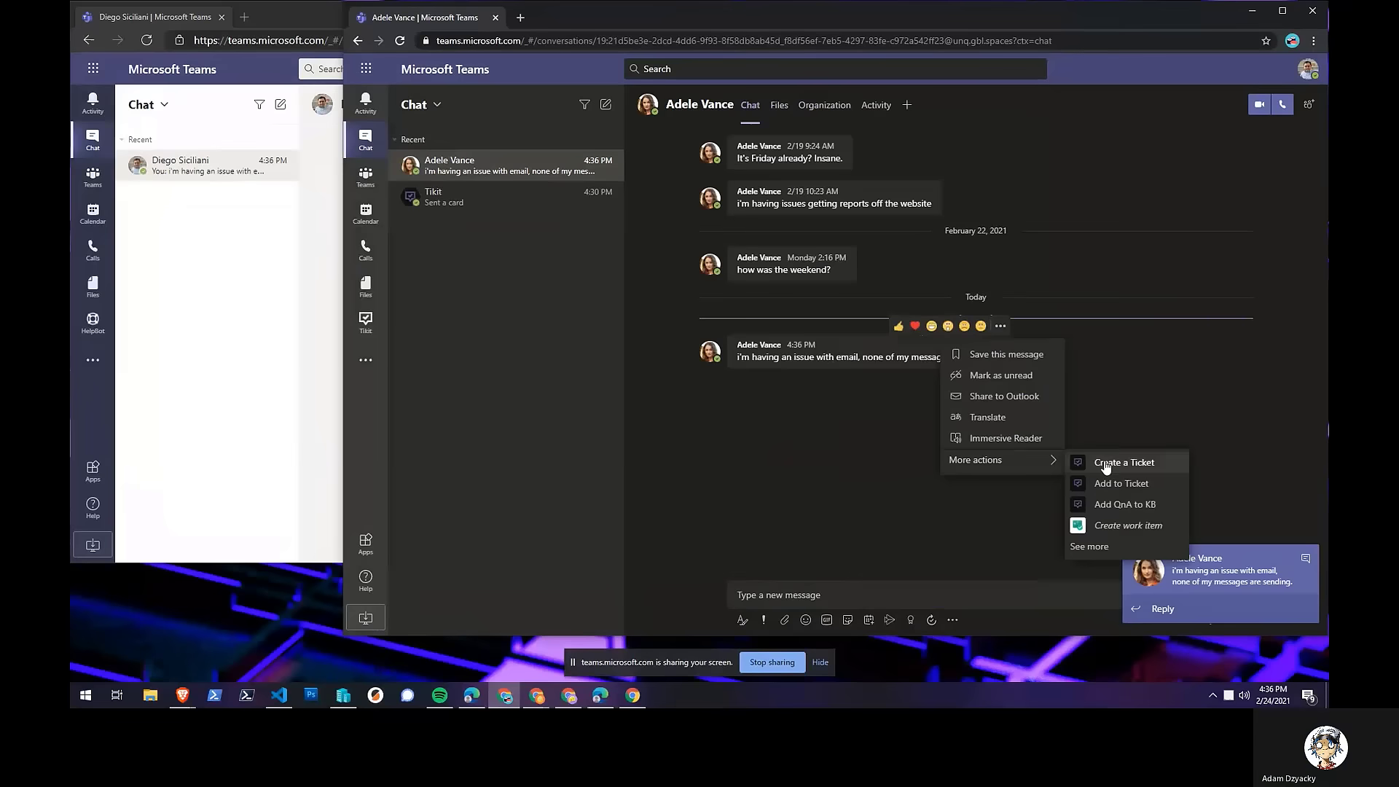
left_click(1142, 462)
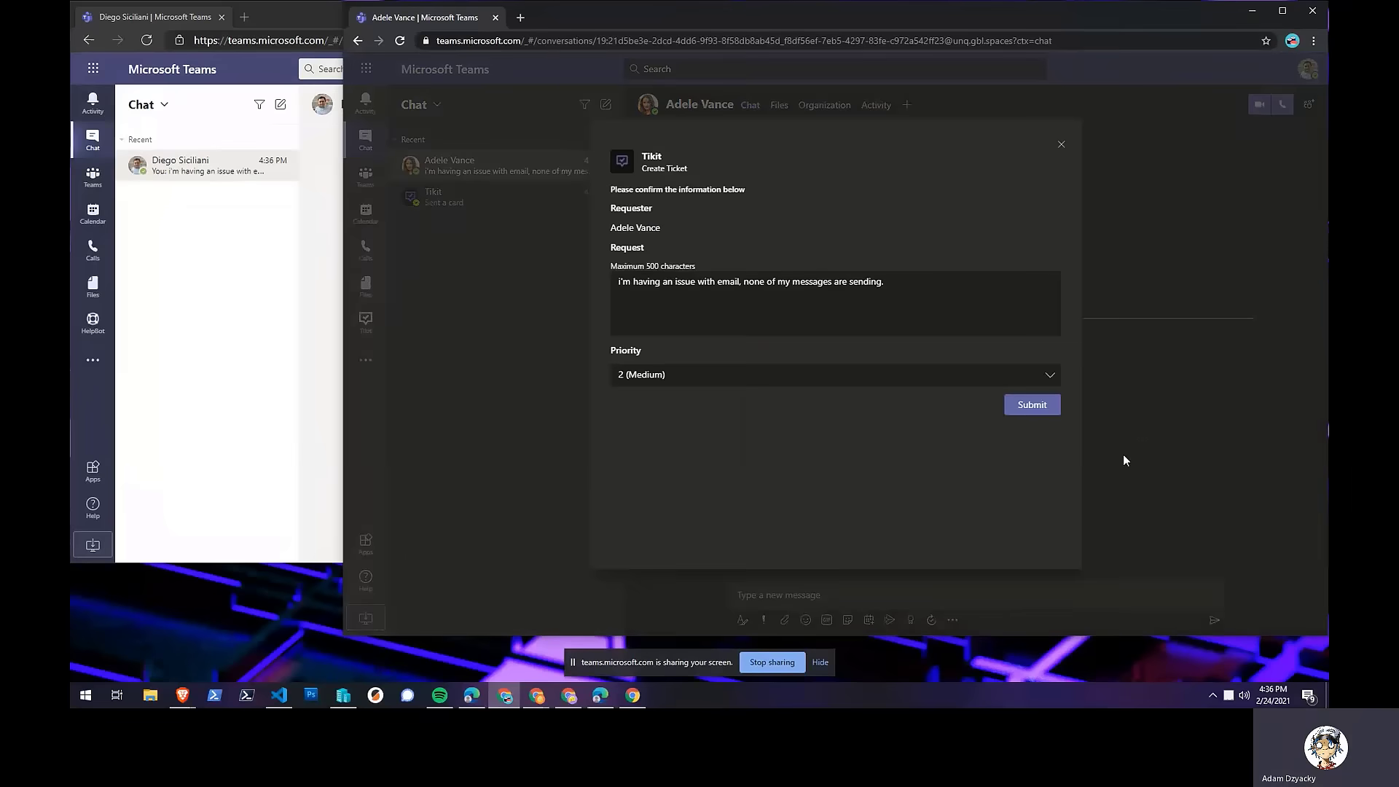
left_click(1052, 405)
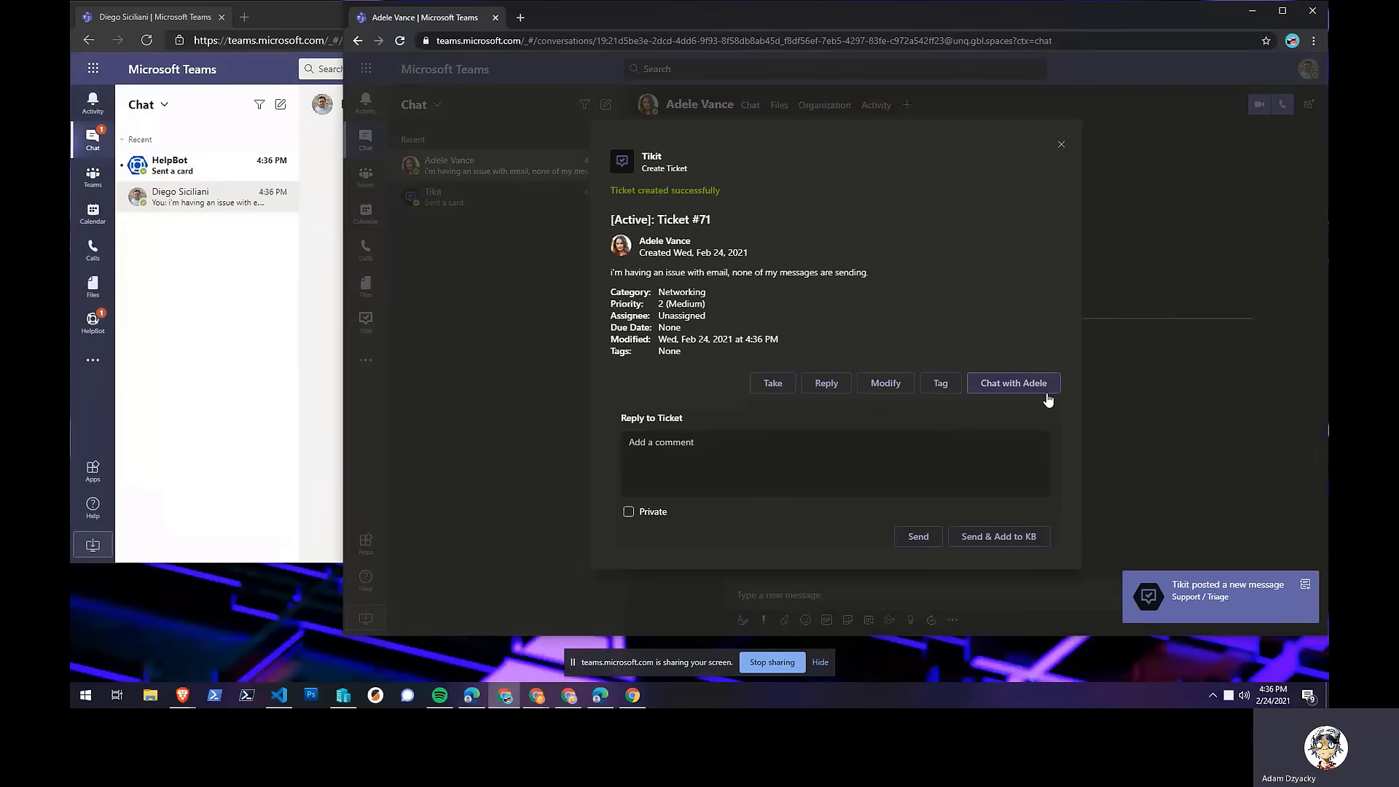
left_click(179, 167)
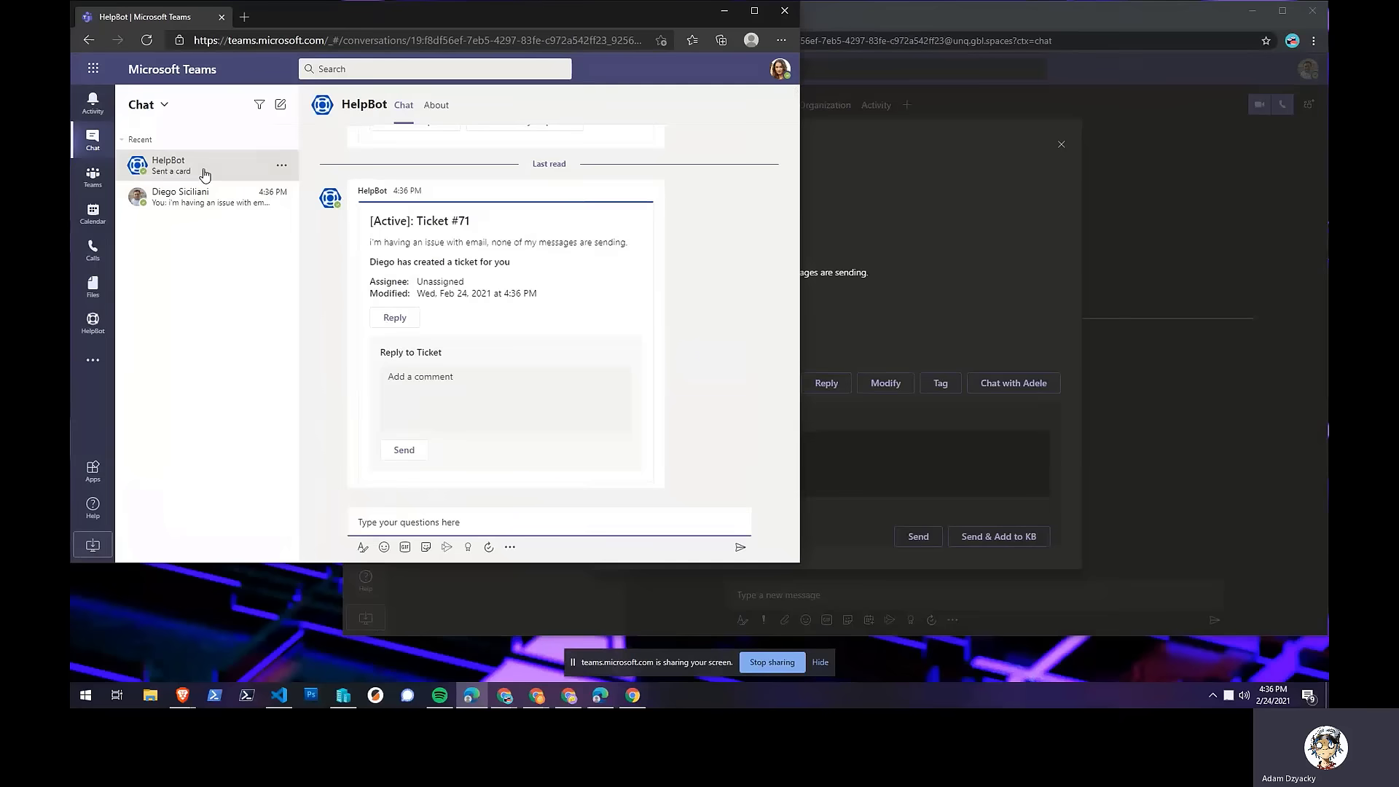
Reply to the ticket with "make sure outlook is in online mode first" using Send & Add to KB, and check the comment in the requester's HelpBot chat.
left_click(882, 27)
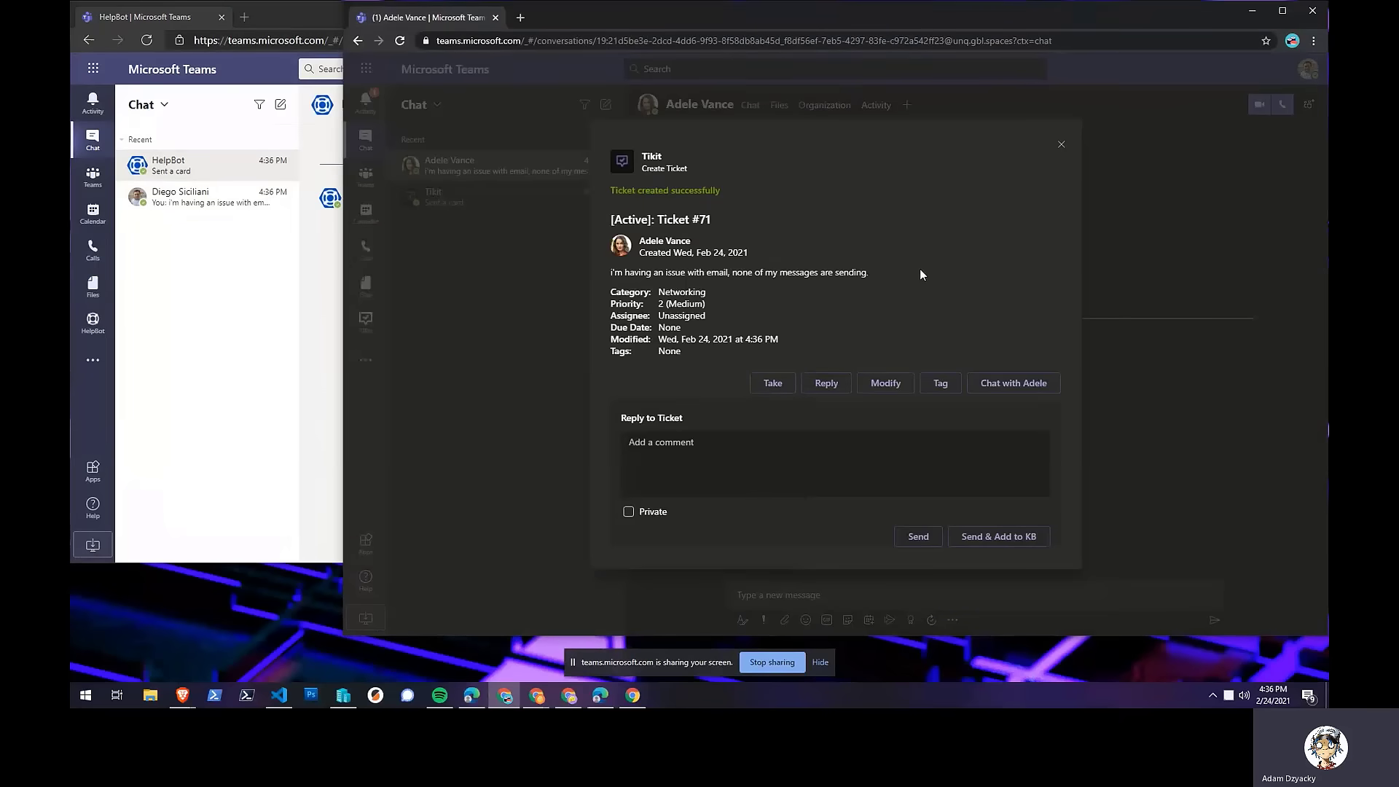
left_click(724, 461)
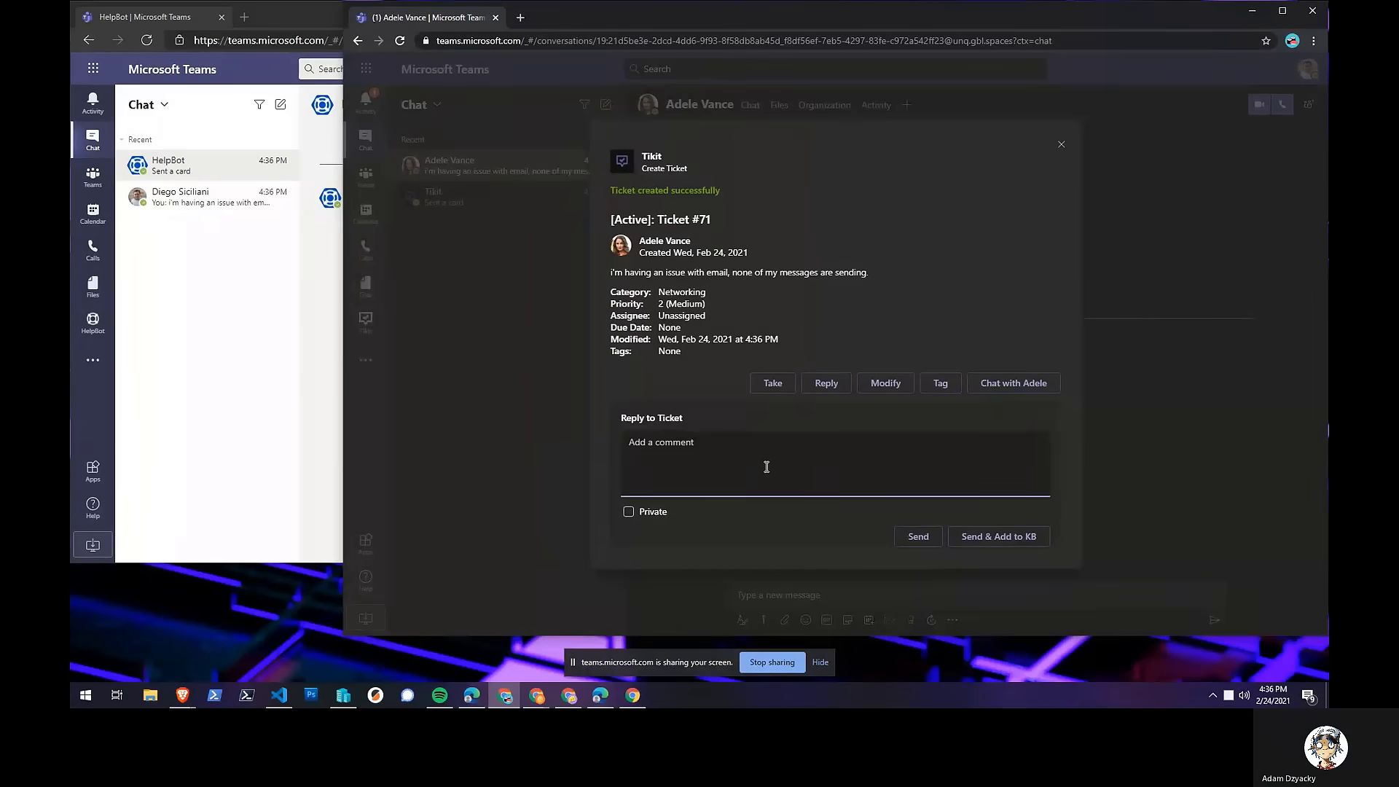
type("make sure outl")
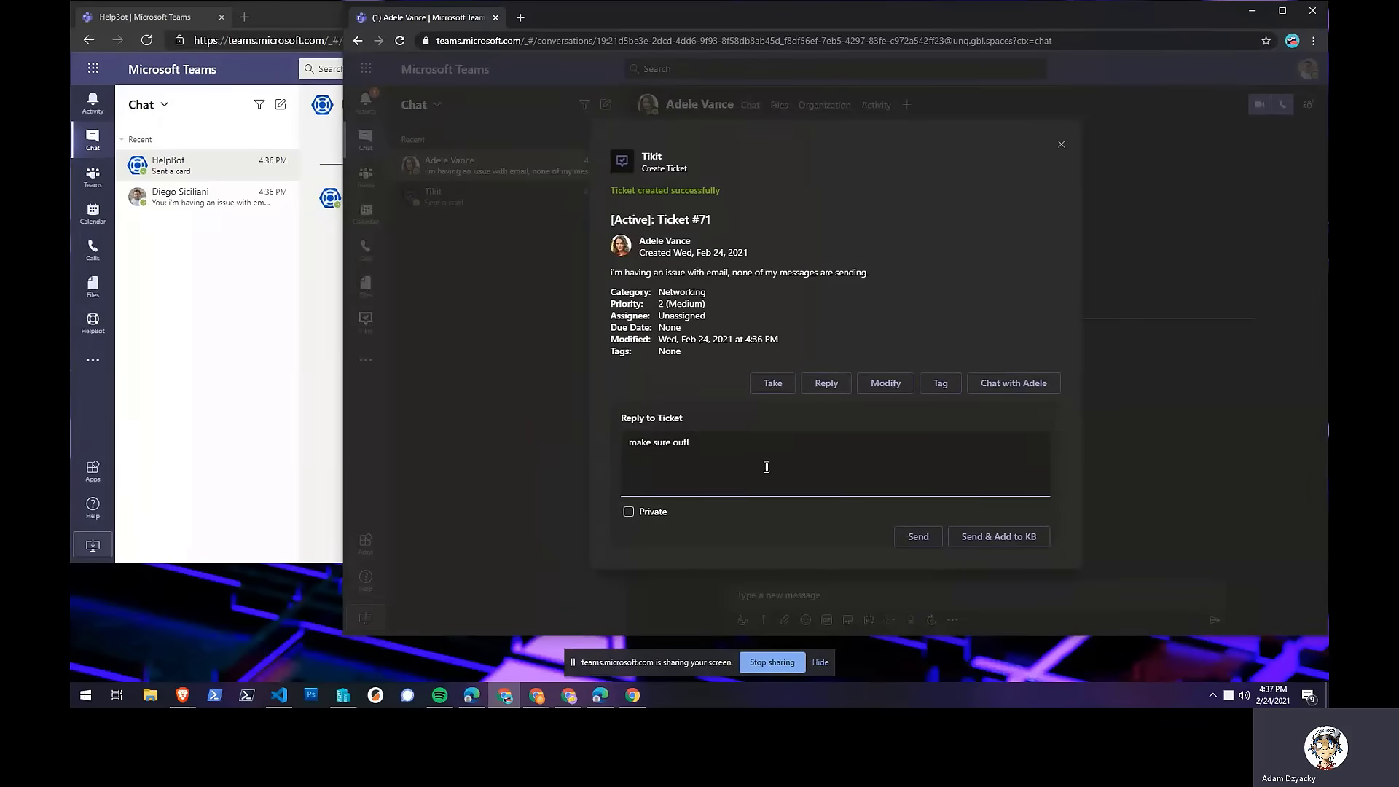
type("ook is in online mode first")
left_click(1043, 538)
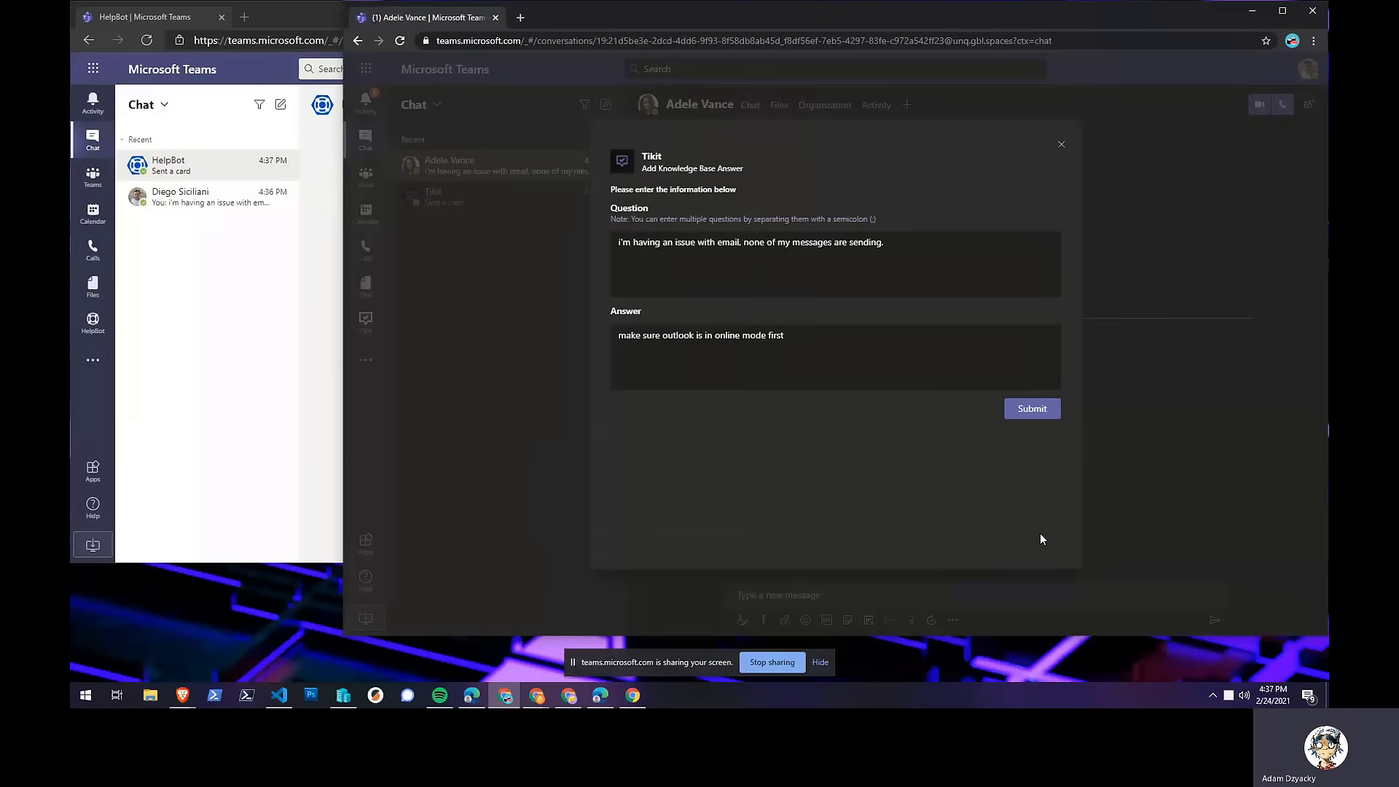
left_click(234, 384)
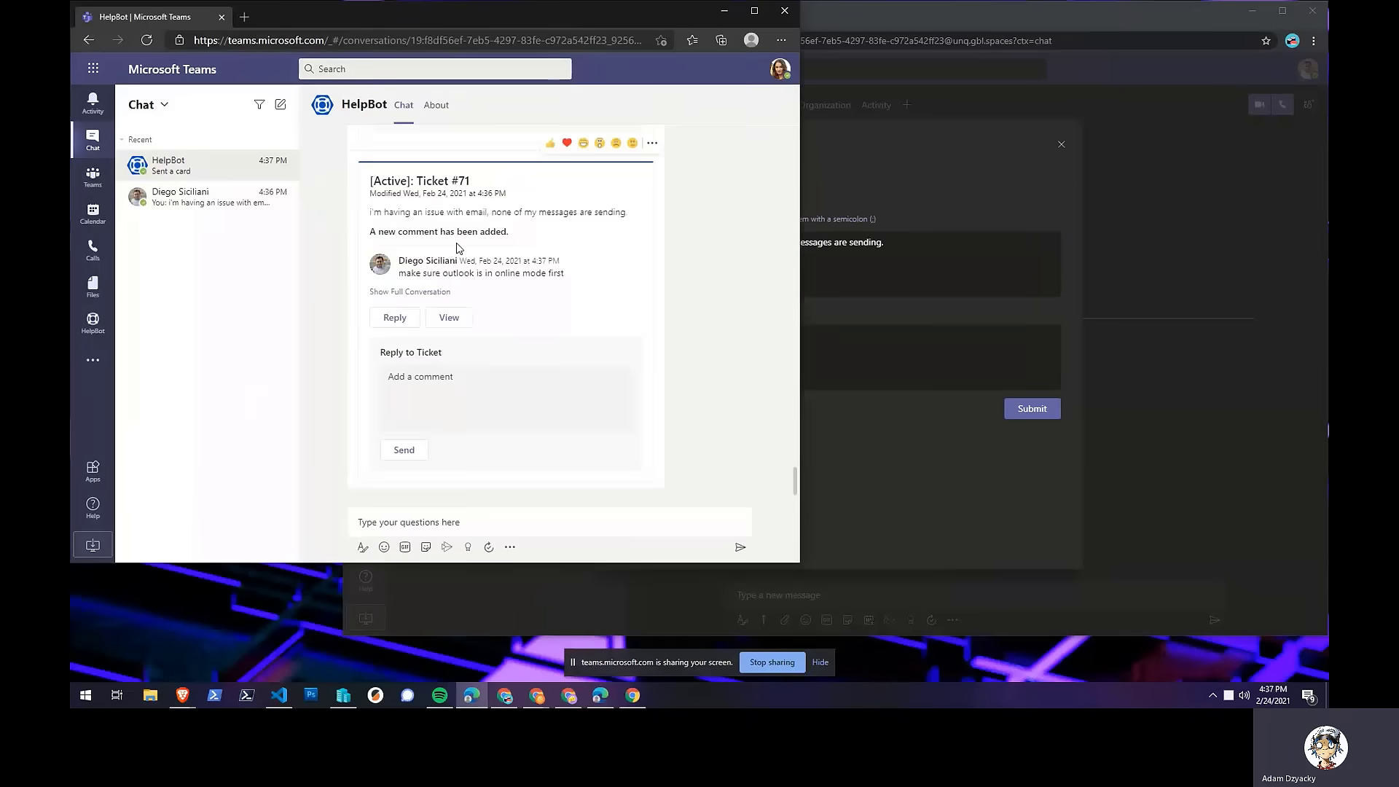
Shorten the knowledge base question to "i'm having an issue with email", submit the entry and close the dialog.
left_click(927, 23)
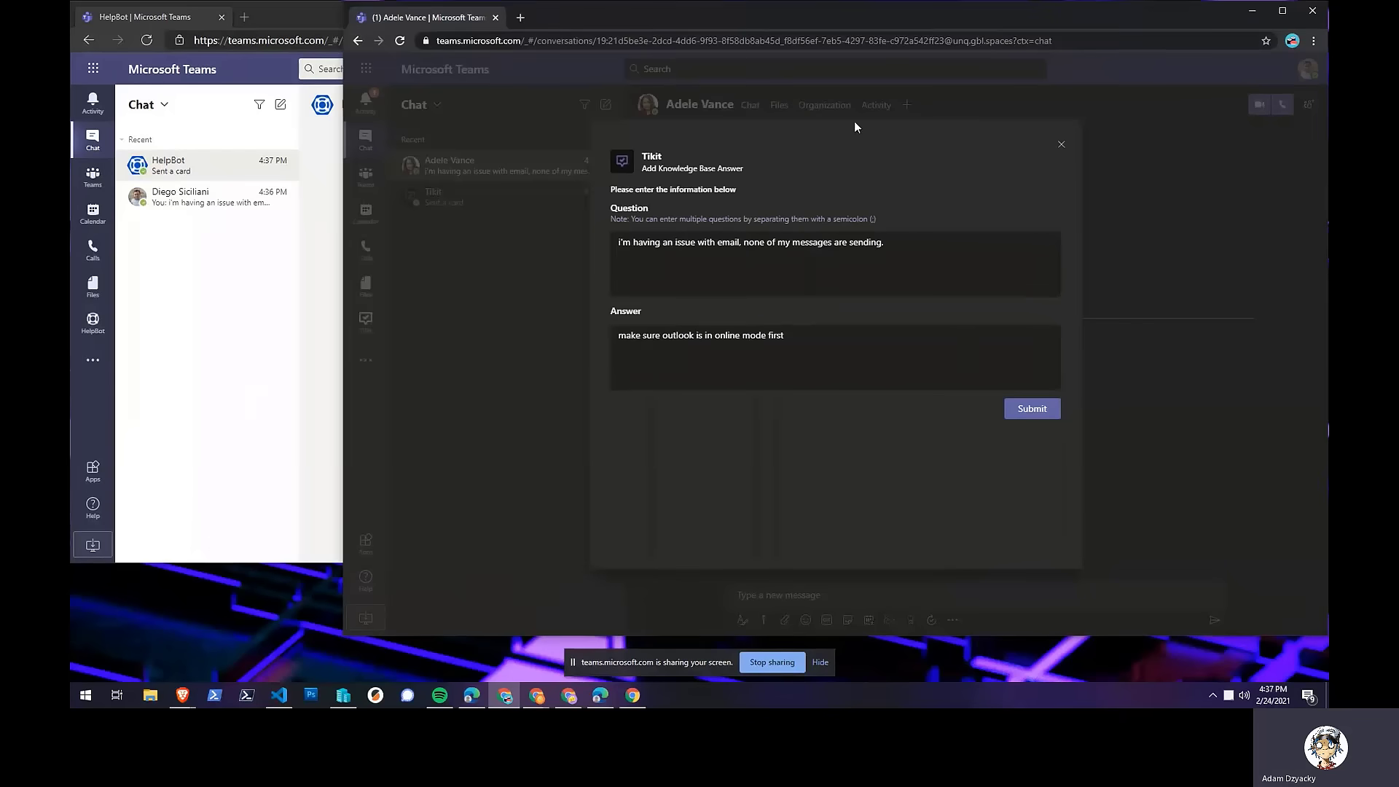
left_click(748, 263)
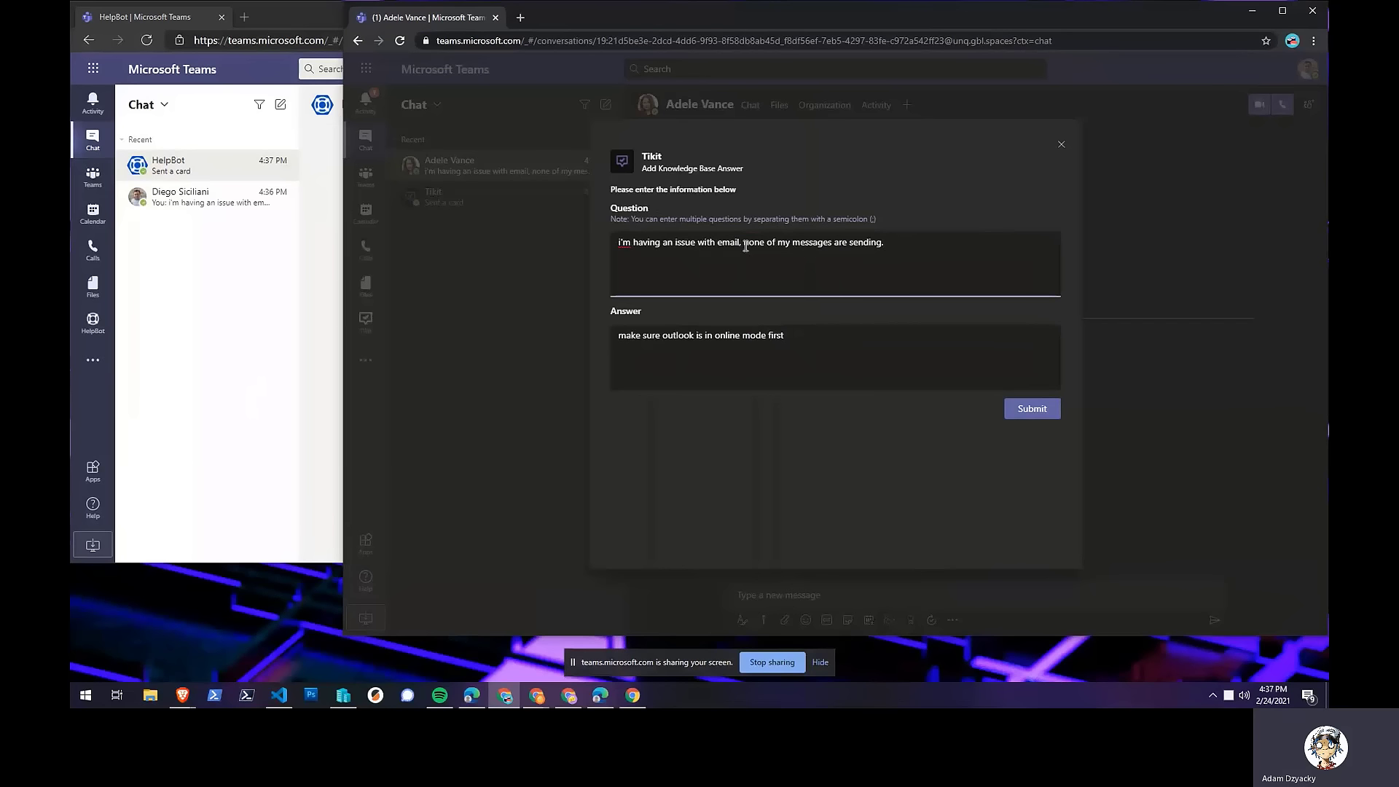
left_click_drag(740, 241, 947, 241)
key("BackSpace")
left_click(674, 345)
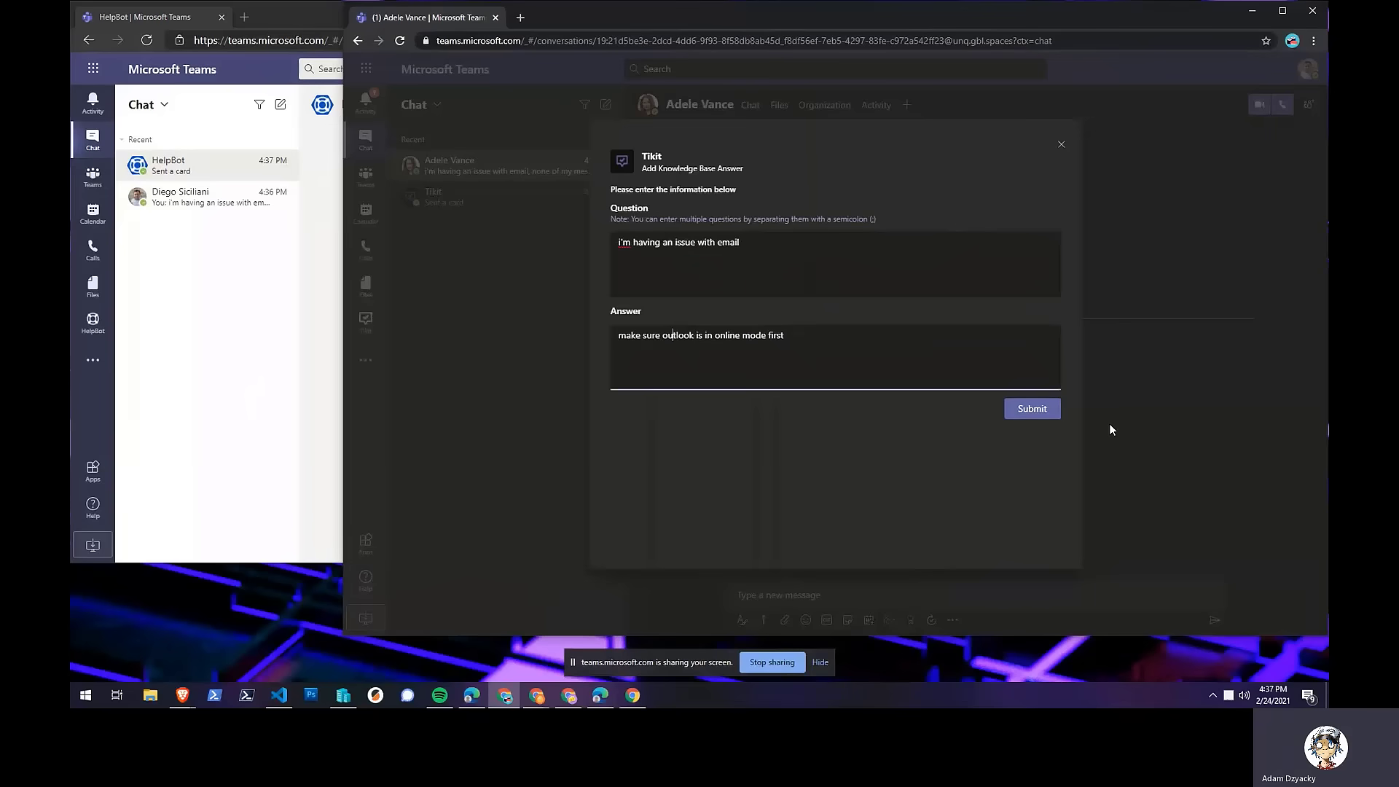
left_click(1039, 409)
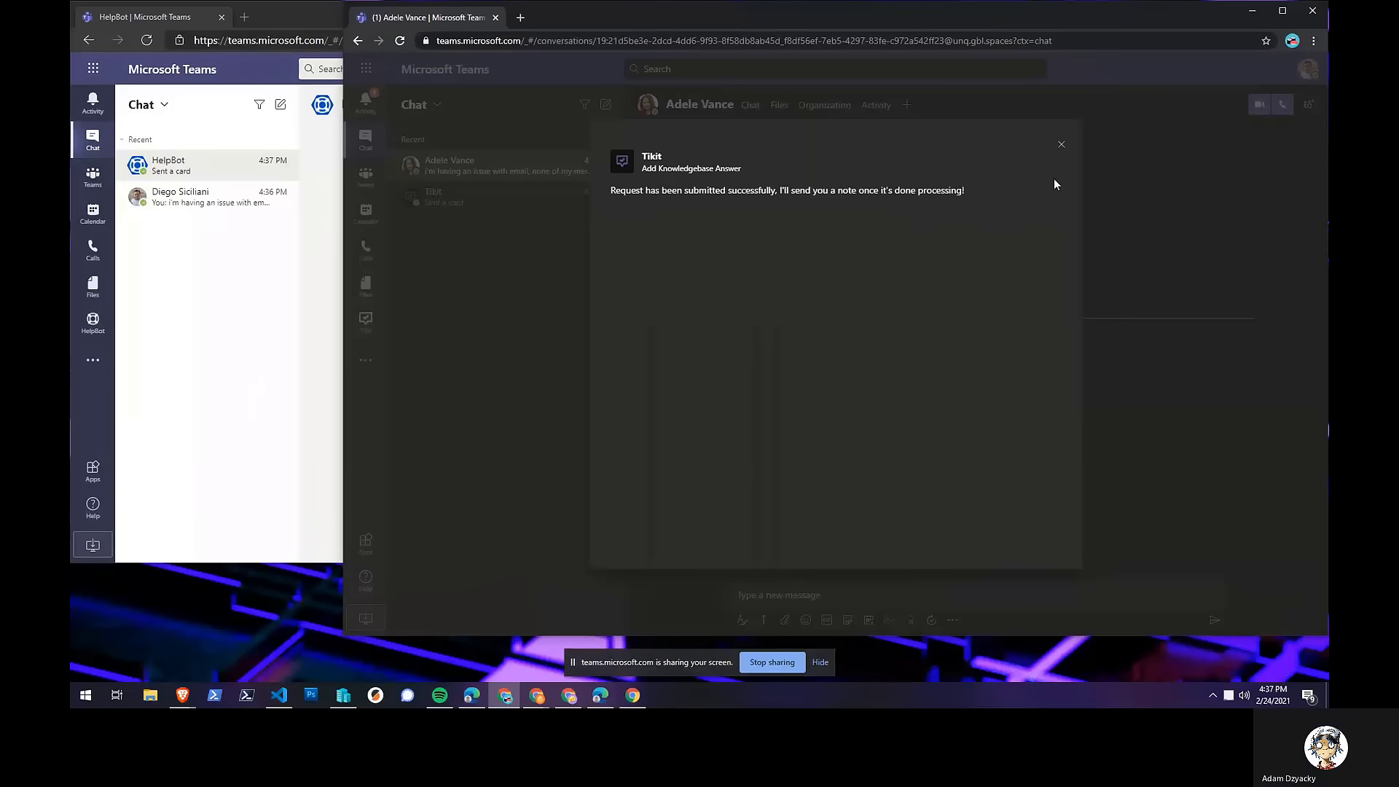
left_click(1061, 146)
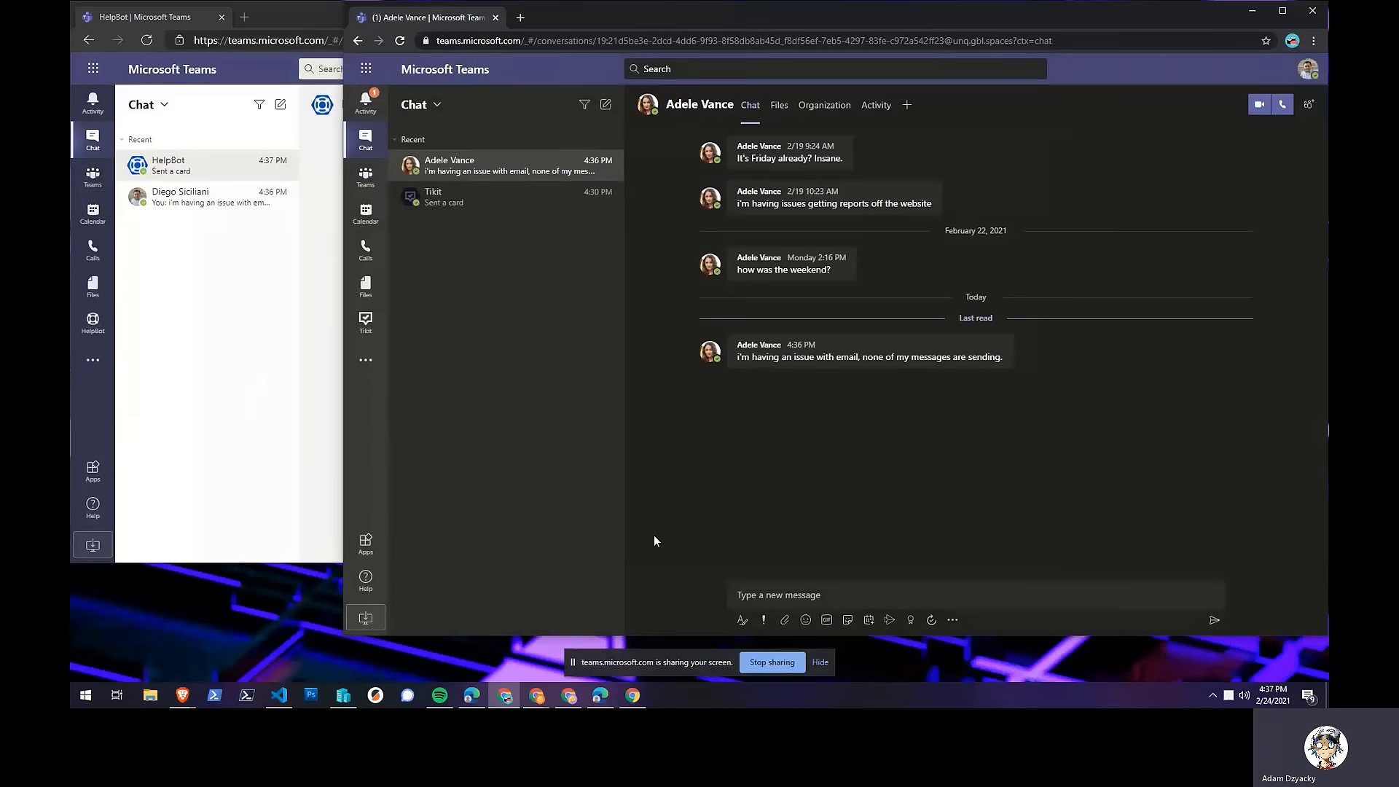
In the second requester's Teams window, ask HelpBot "something up with email?".
left_click(598, 694)
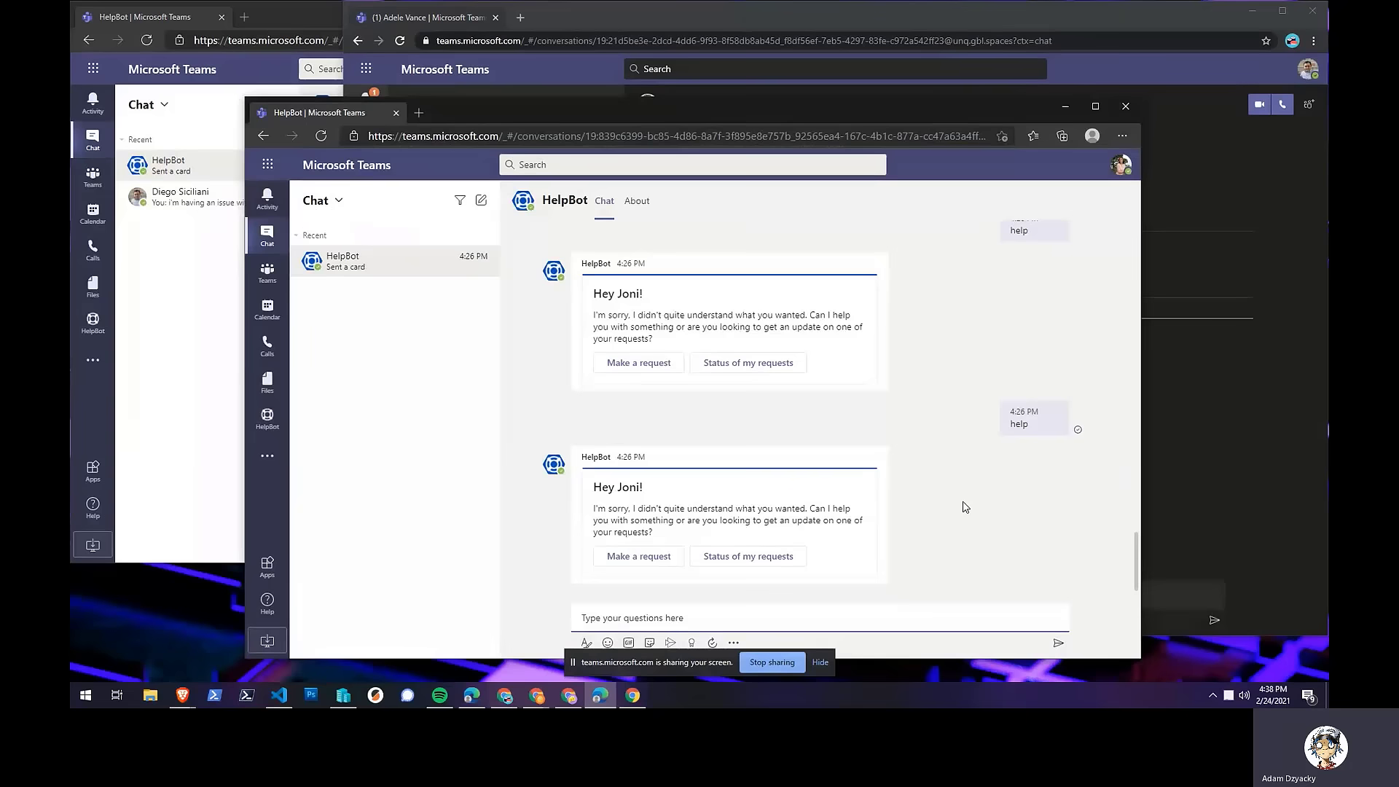
type("something up with email?")
key("Return")
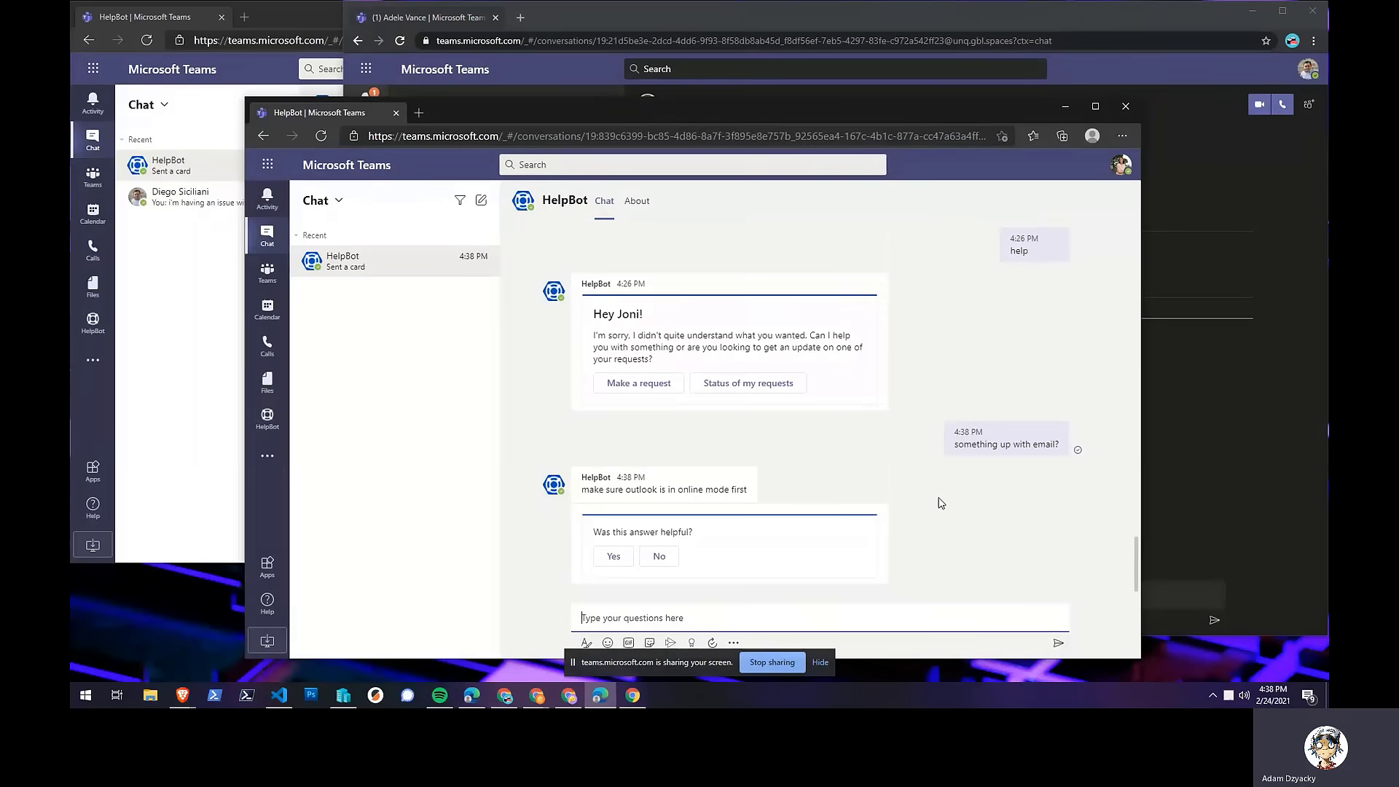
Mark HelpBot's answer as not helpful and submit the request "something up with email? my outbox is piling up".
left_click(668, 558)
left_click(713, 490)
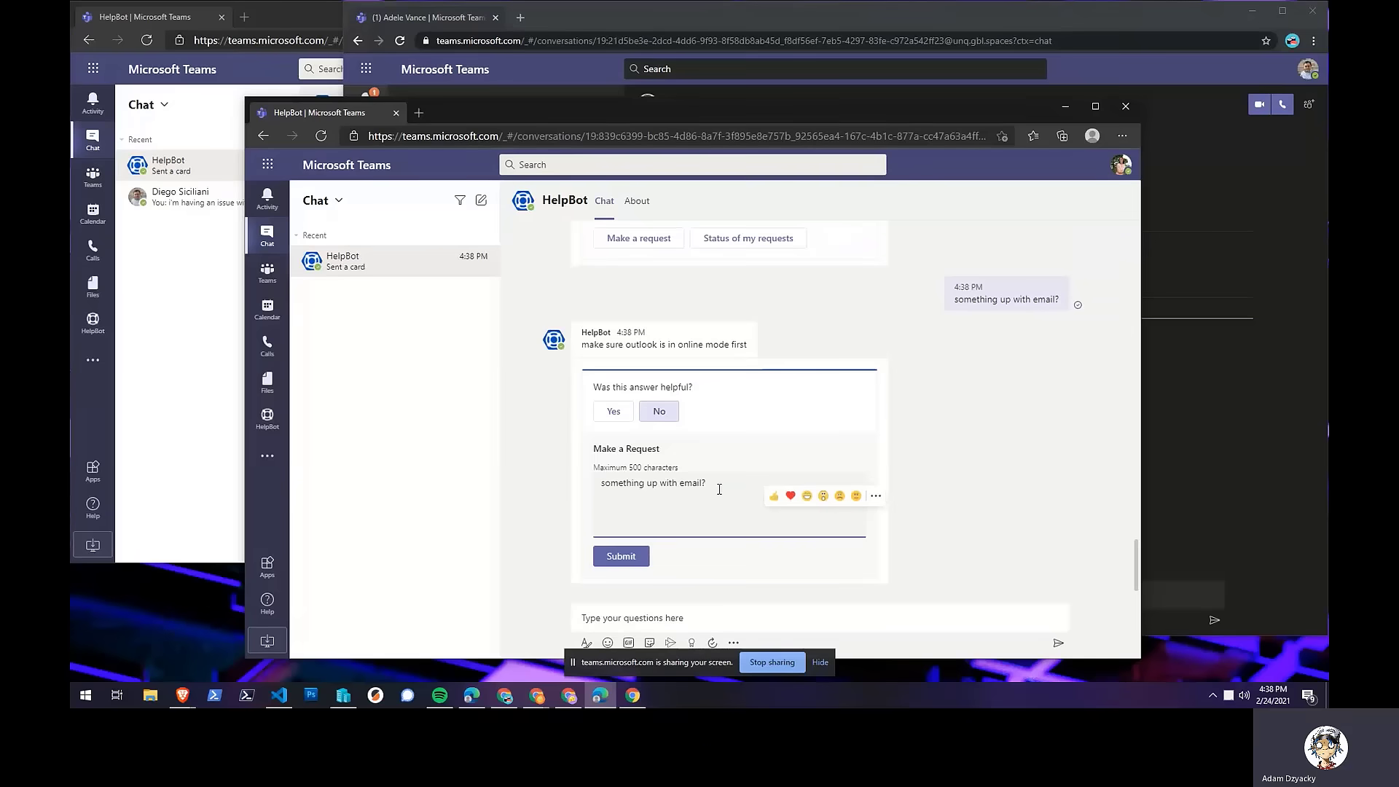
type("my outbox is piling up")
left_click(624, 557)
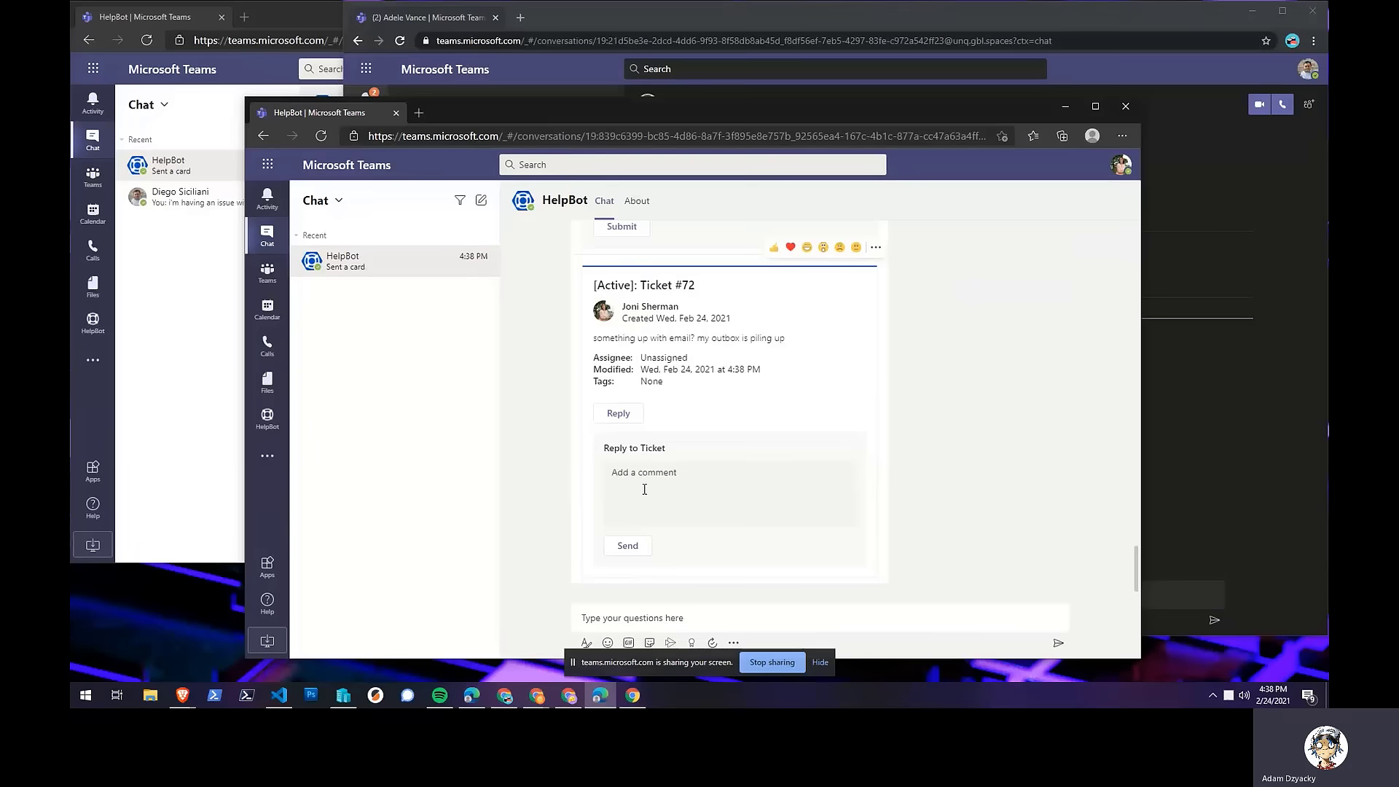
Return to the support agent's window and open the Support team's Triage channel to view the new ticket.
left_click(654, 14)
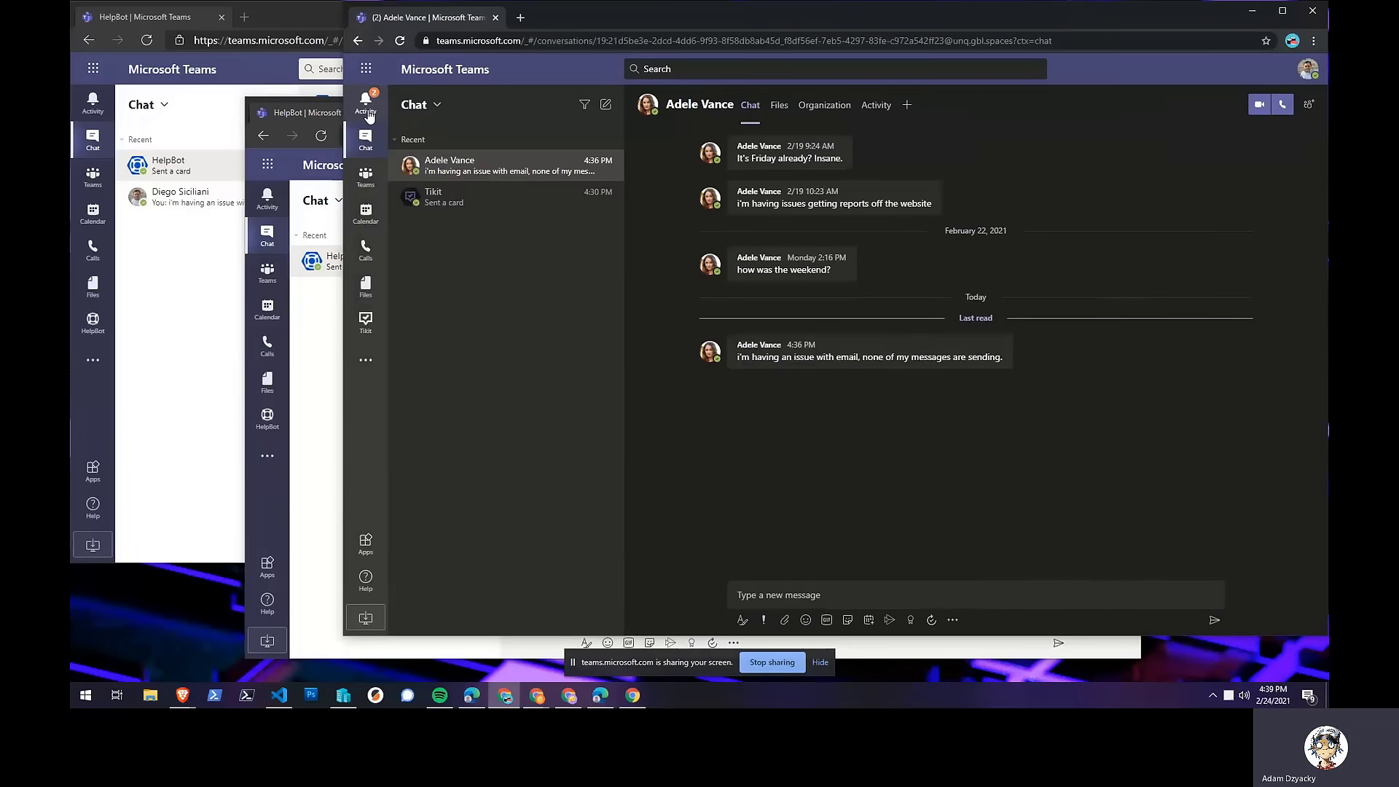
left_click(366, 177)
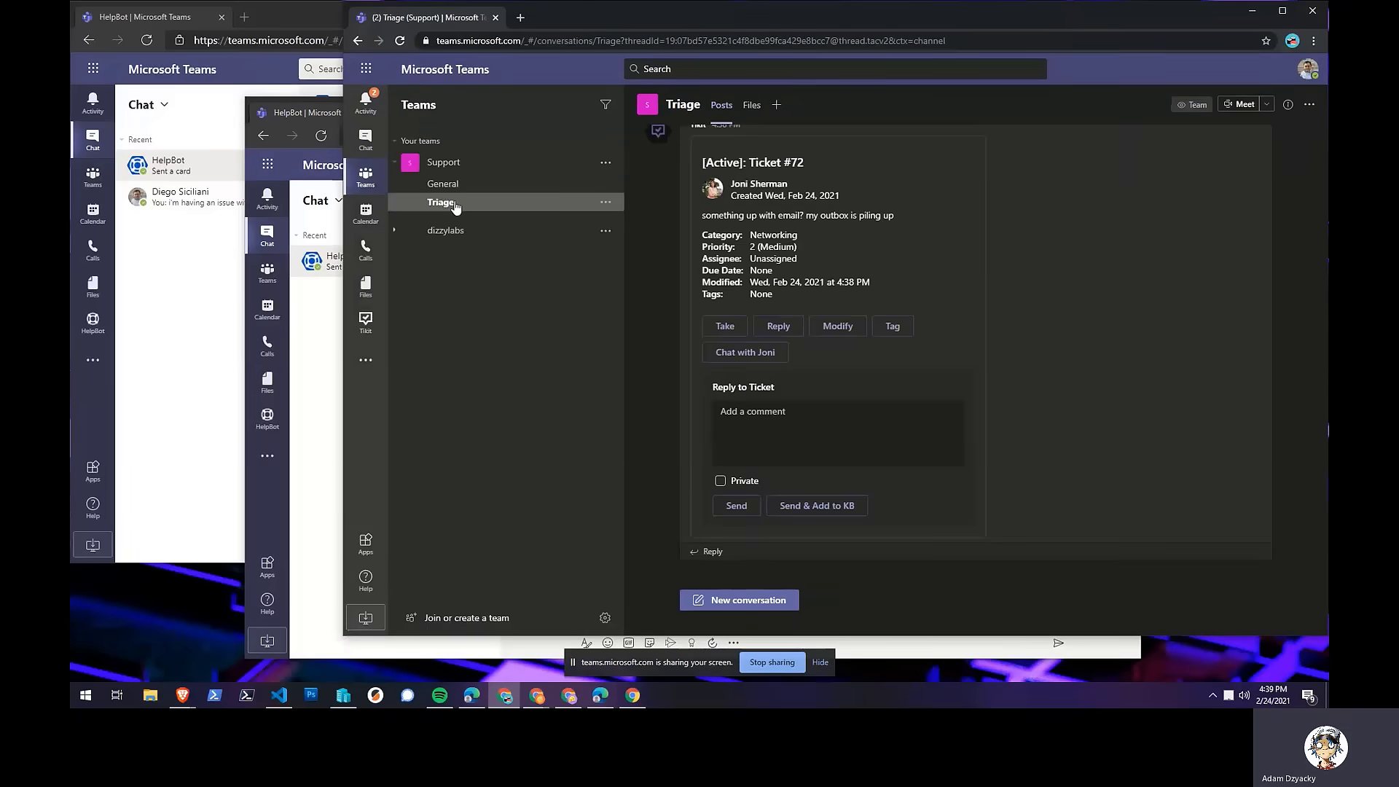